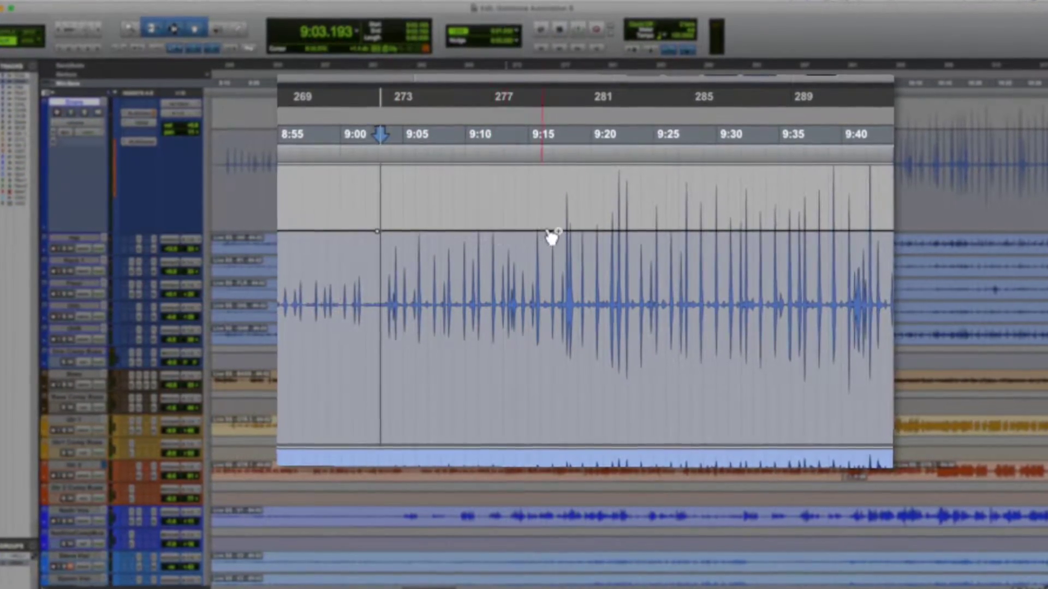
# Set the edit insertion point on the Snare track at 9:03.193
pyautogui.click(544, 229)
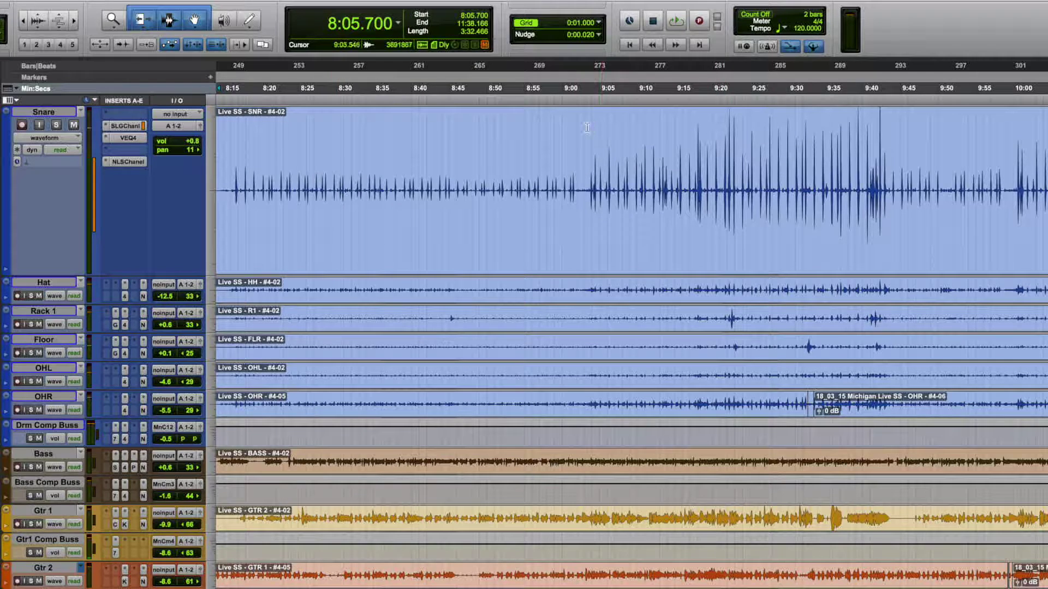
pyautogui.click(586, 129)
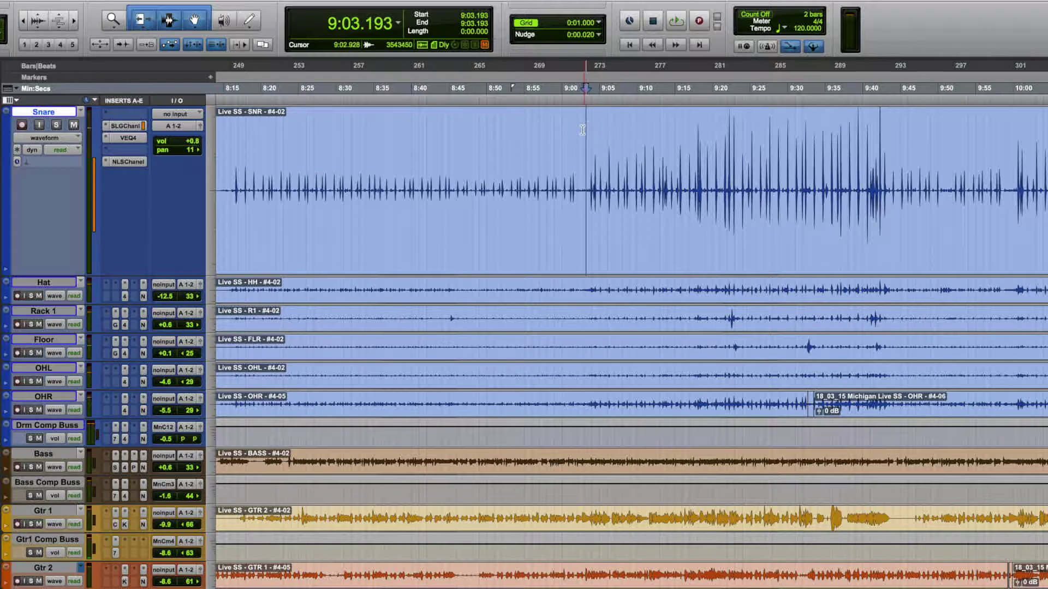
# Show the Snare track's volume automation lane and select the Pencil tool
pyautogui.click(58, 139)
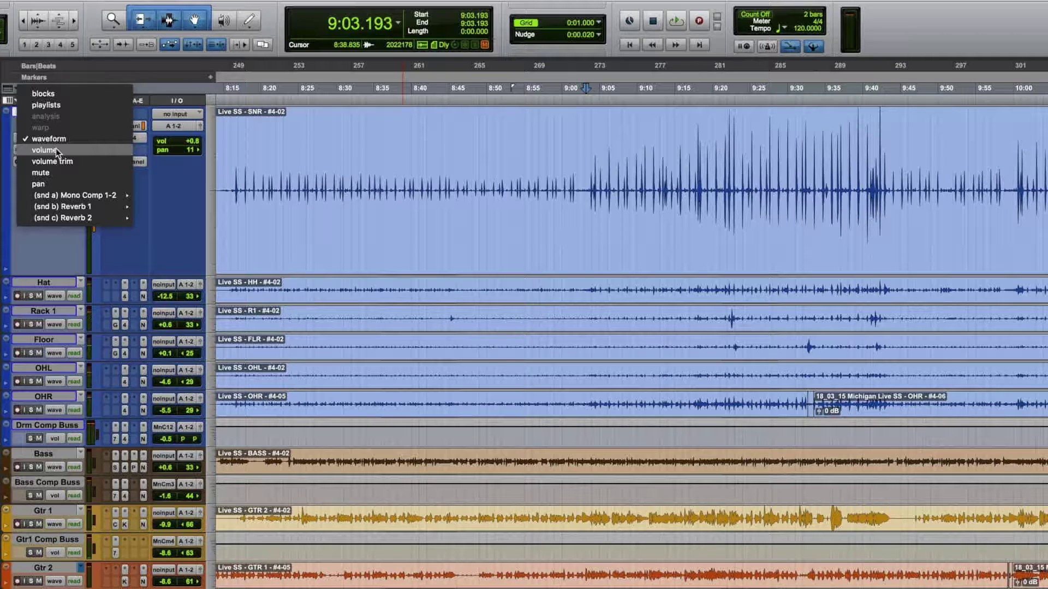
pyautogui.click(55, 150)
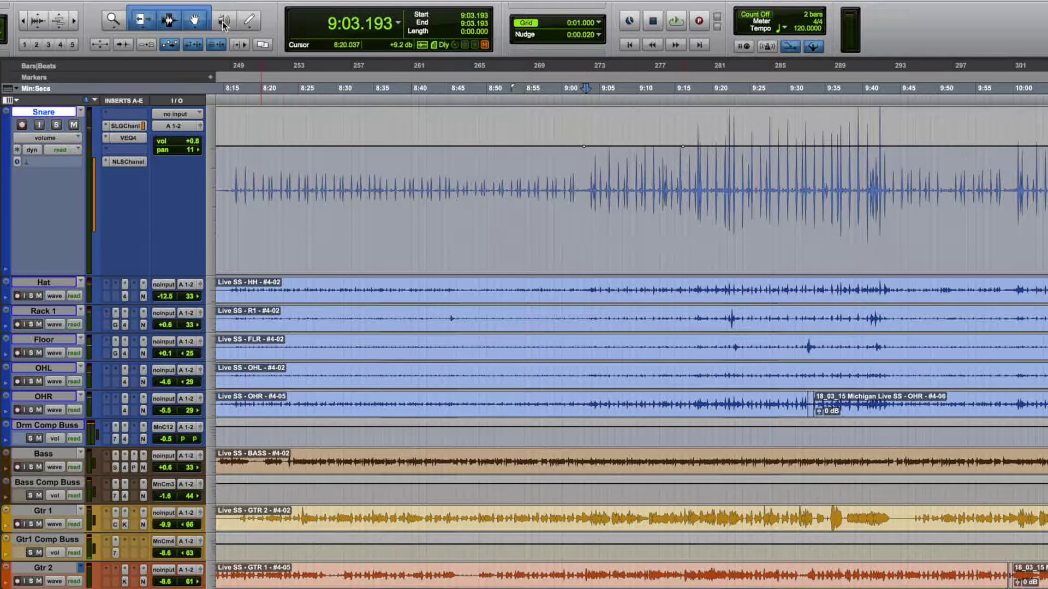
pyautogui.click(251, 21)
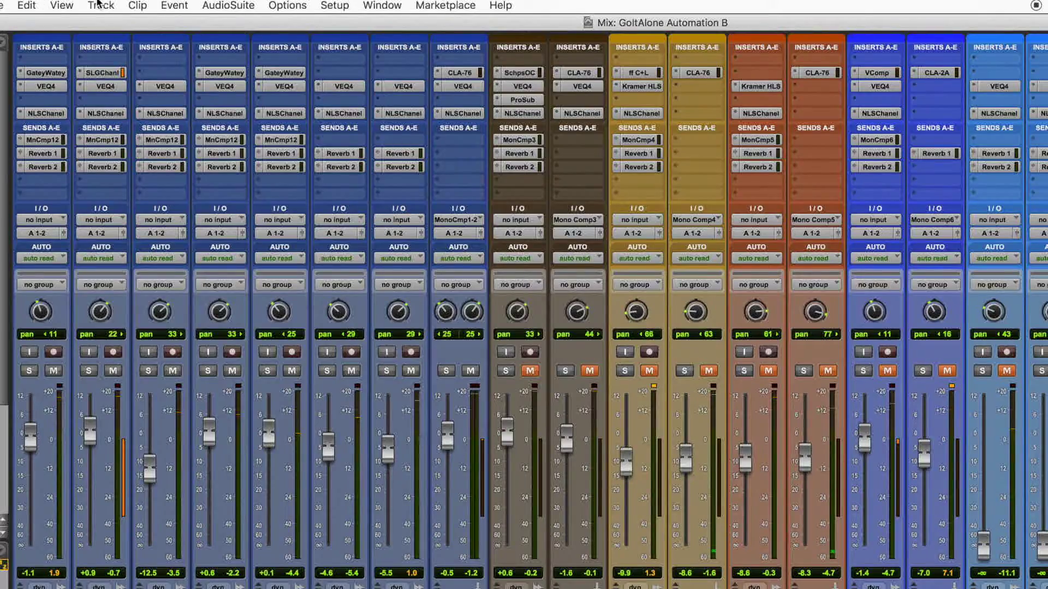
# Create a new group with Snare, Kick, Hat, Rack 1, Floor, OHL, OHR and Drm Comp Buss
pyautogui.click(98, 5)
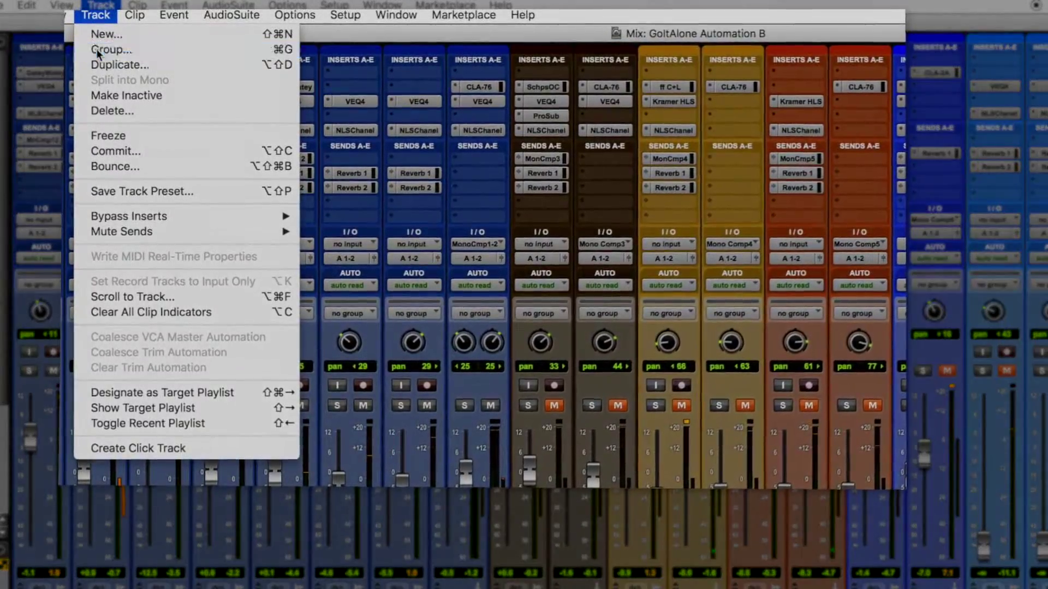
pyautogui.click(99, 49)
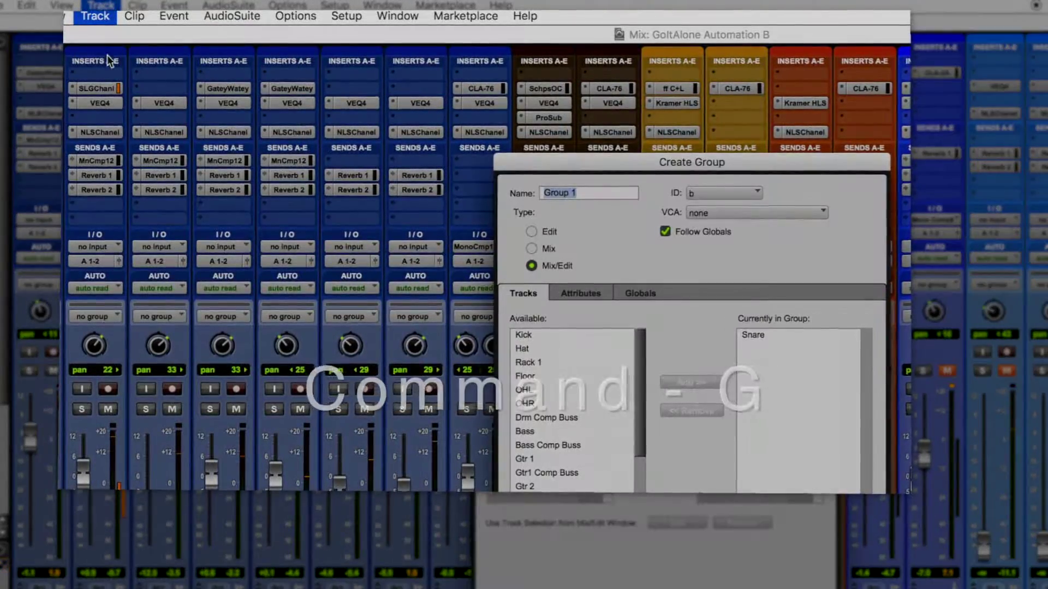
pyautogui.moveTo(675, 160); pyautogui.dragTo(543, 113)
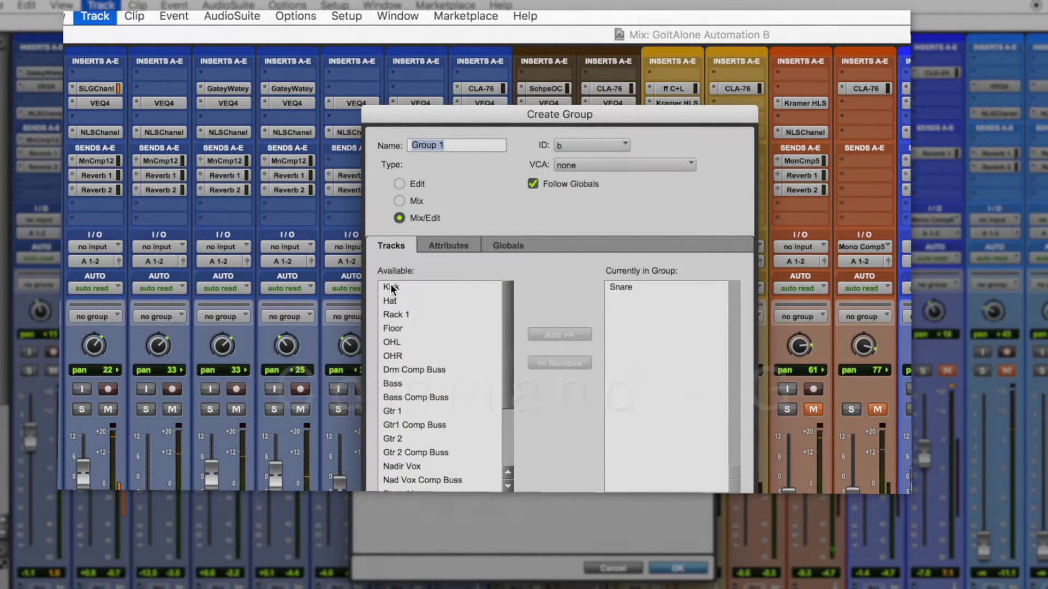
pyautogui.click(392, 288)
pyautogui.doubleClick(392, 288)
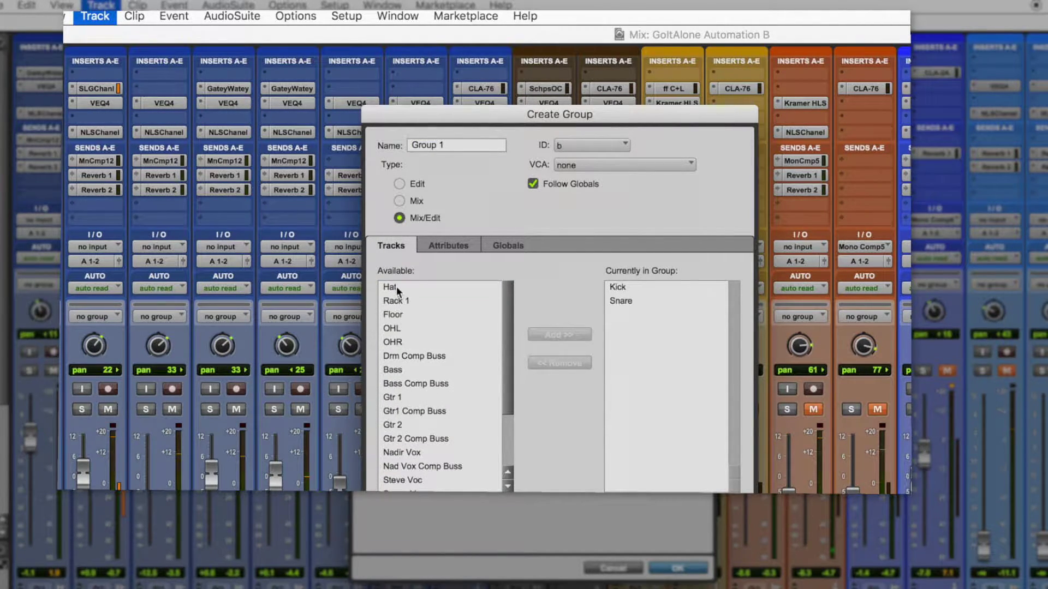
pyautogui.click(395, 286)
pyautogui.doubleClick(395, 286)
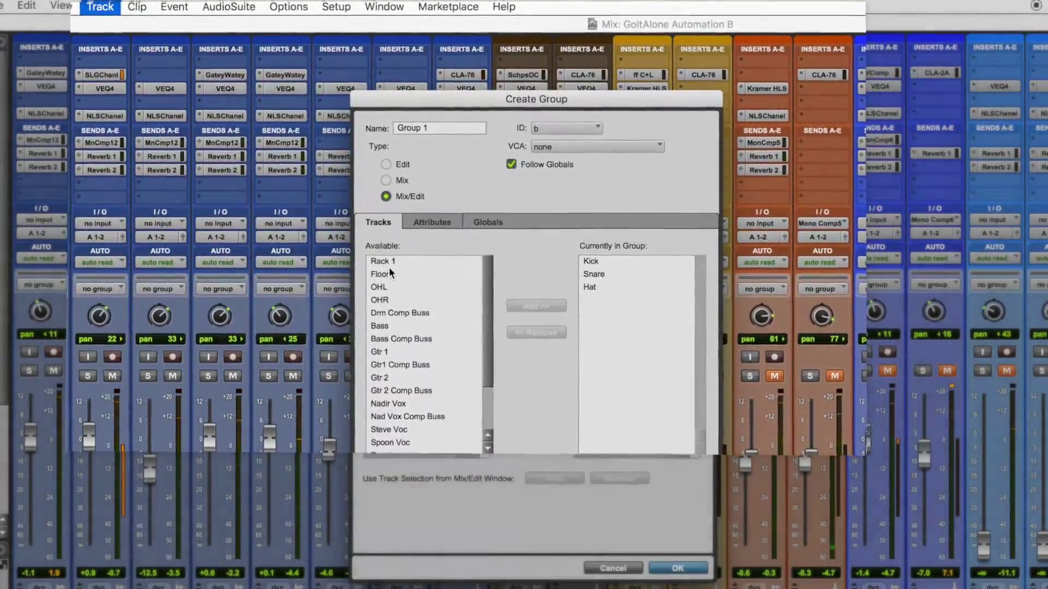
pyautogui.doubleClick(386, 261)
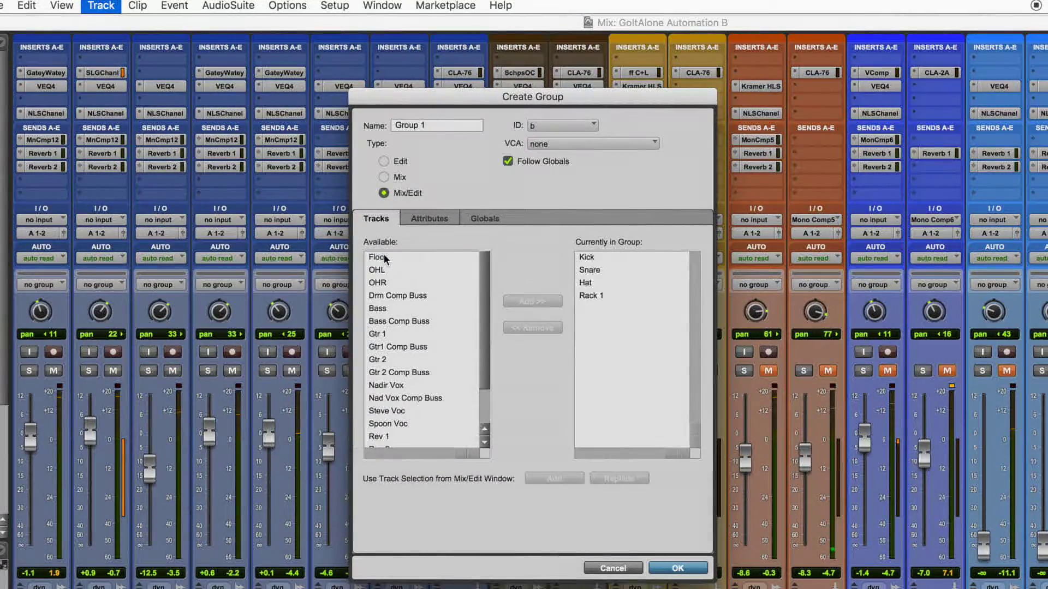
pyautogui.doubleClick(385, 255)
pyautogui.doubleClick(384, 256)
pyautogui.doubleClick(384, 256)
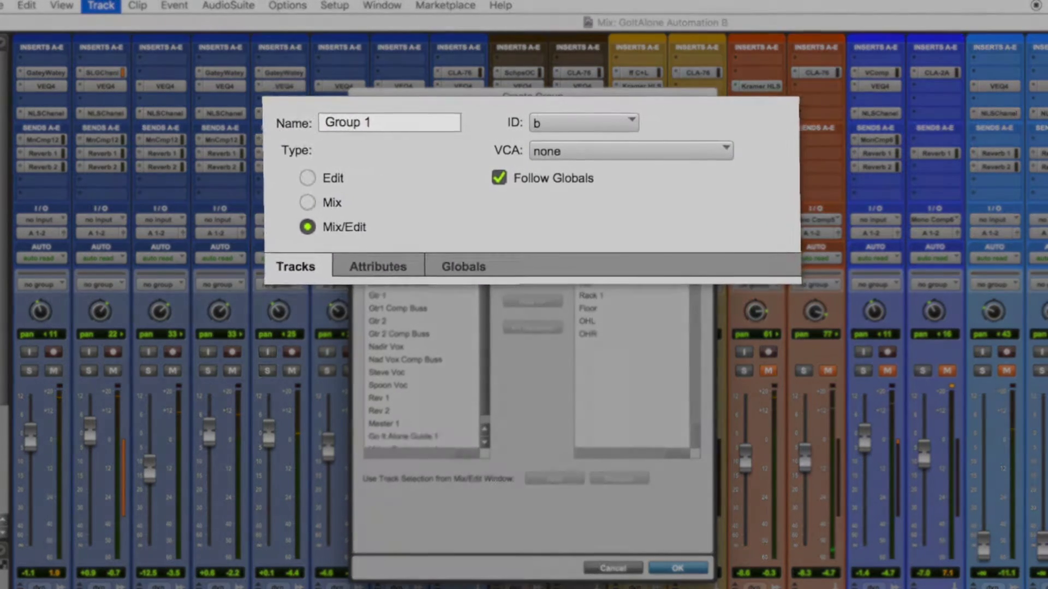
pyautogui.doubleClick(384, 256)
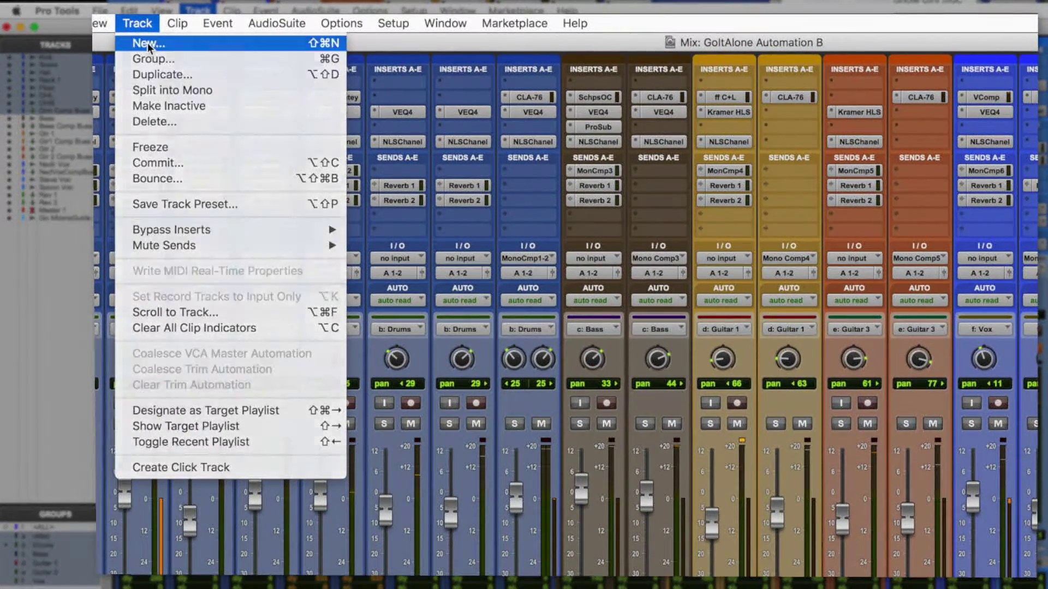
# Create a new mono VCA Master track, VCA 1
pyautogui.click(161, 40)
pyautogui.click(687, 355)
pyautogui.click(686, 351)
pyautogui.click(805, 352)
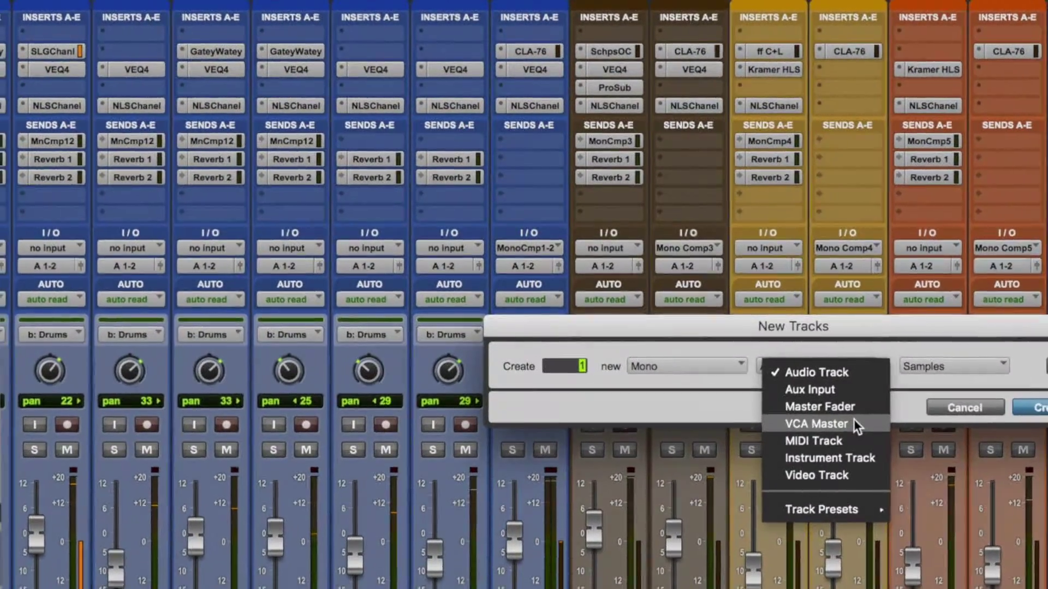
pyautogui.click(859, 428)
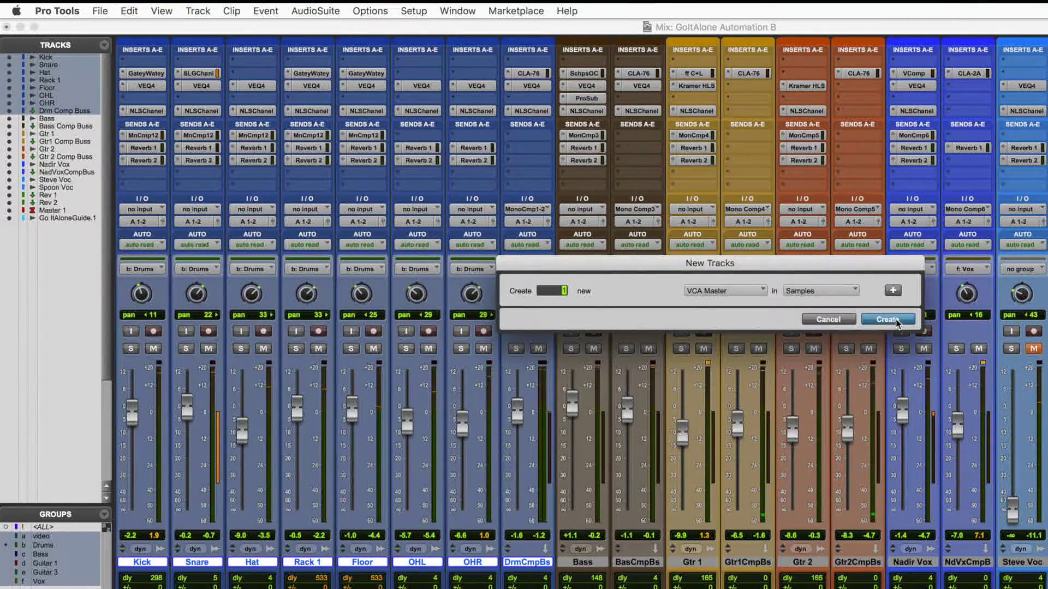
pyautogui.click(888, 319)
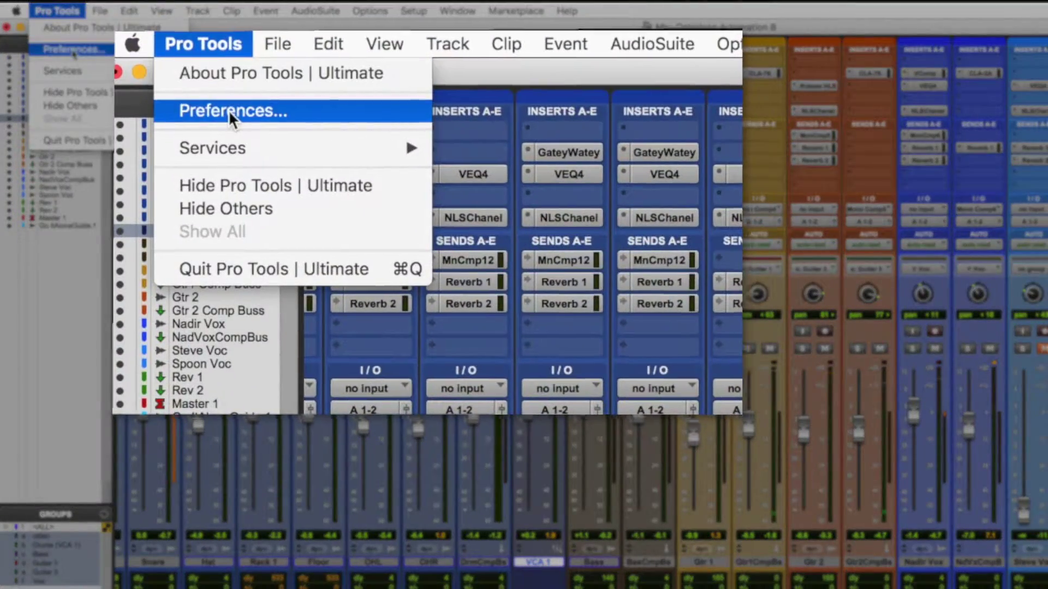
pyautogui.click(73, 50)
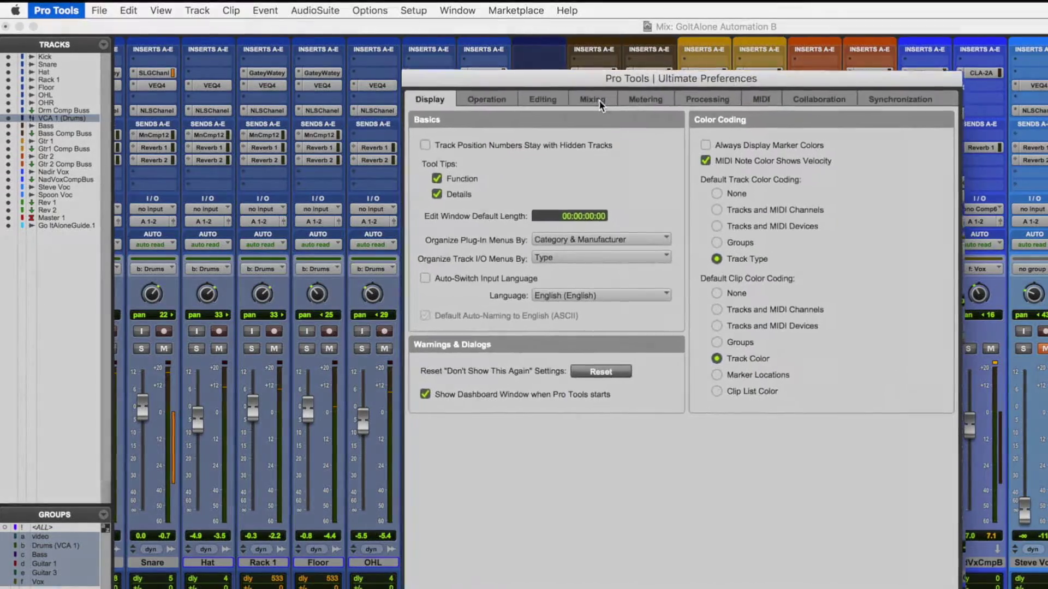
pyautogui.click(632, 136)
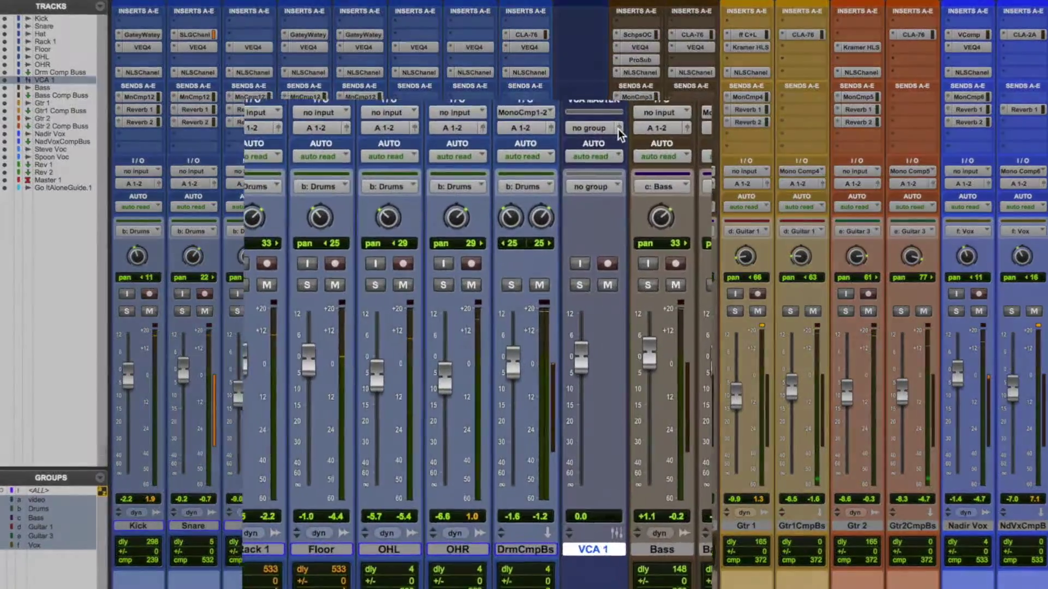
# Assign the VCA 1 master to control the Drums group
pyautogui.click(578, 184)
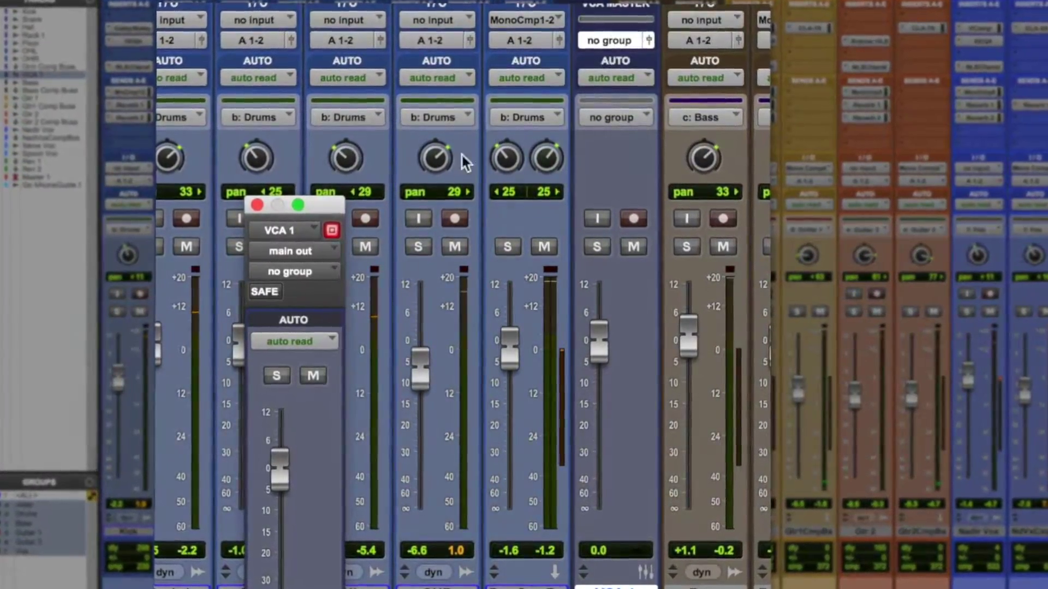
pyautogui.click(622, 40)
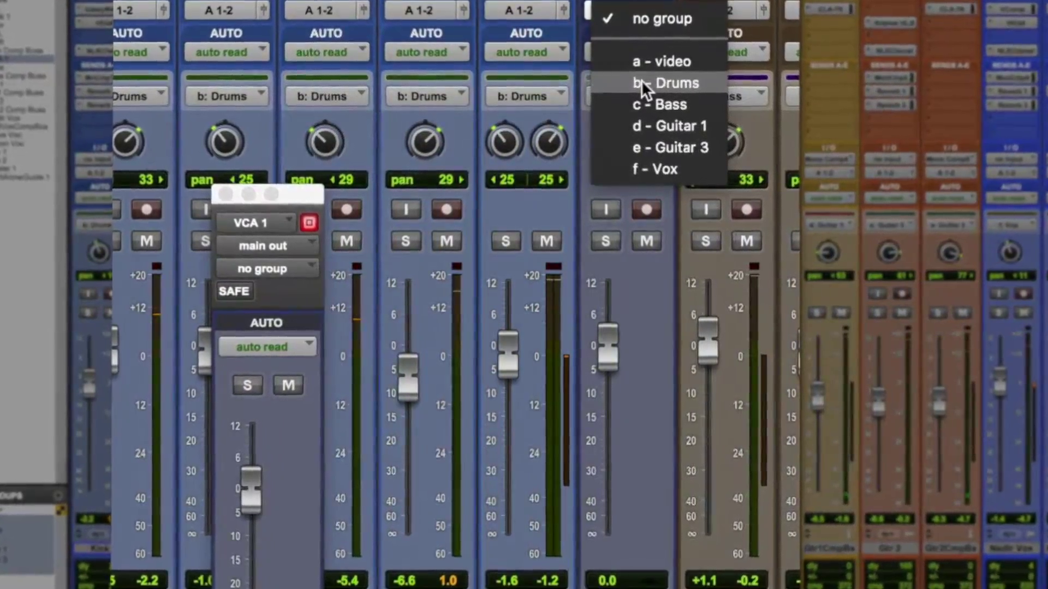
pyautogui.click(641, 81)
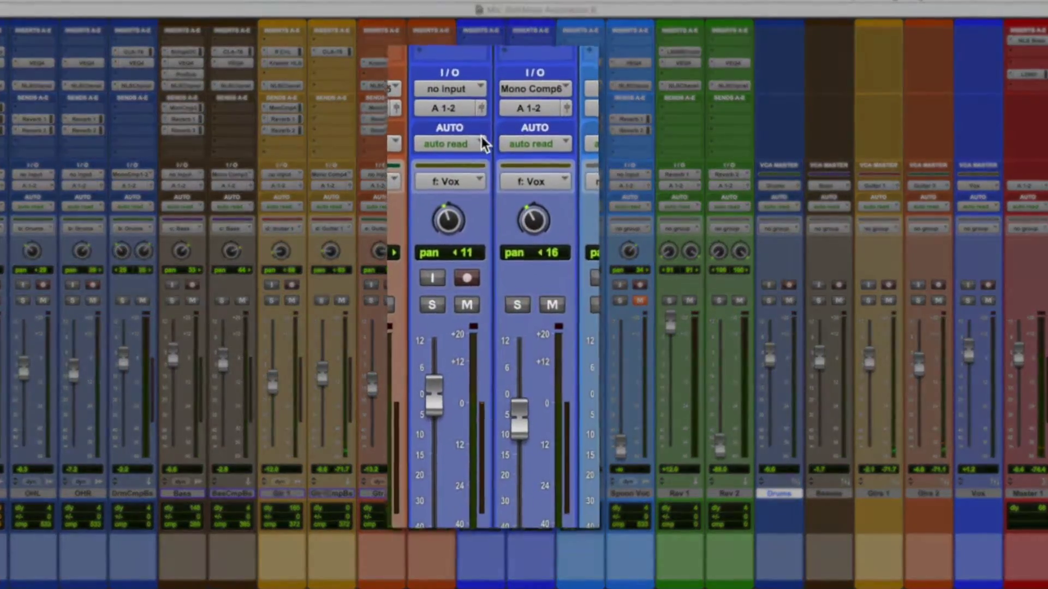
# Set the Nadir Vox and NdVxCmpB automation mode to Write
pyautogui.click(496, 207)
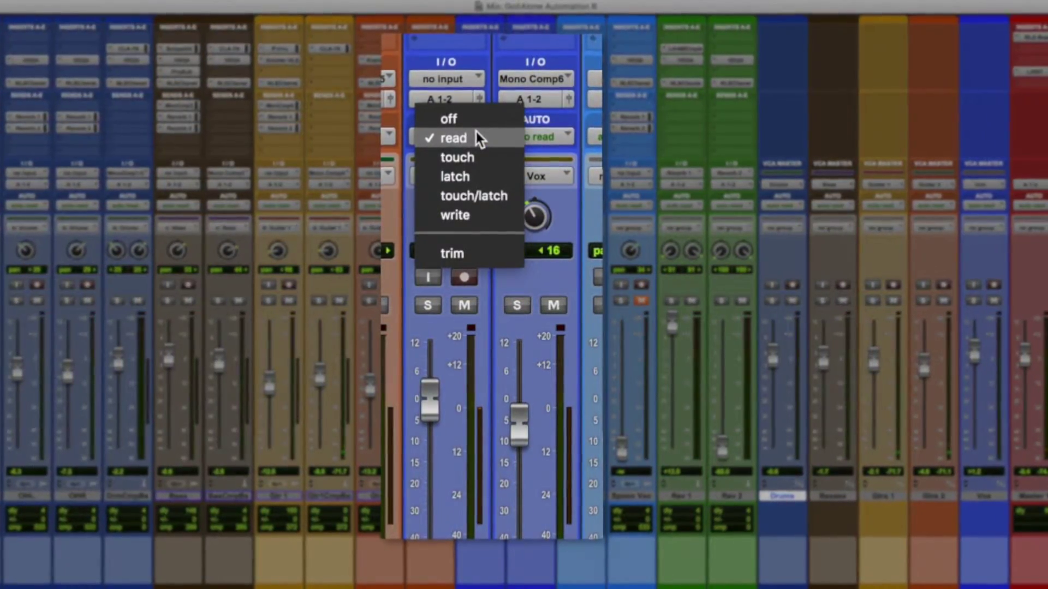
pyautogui.click(476, 213)
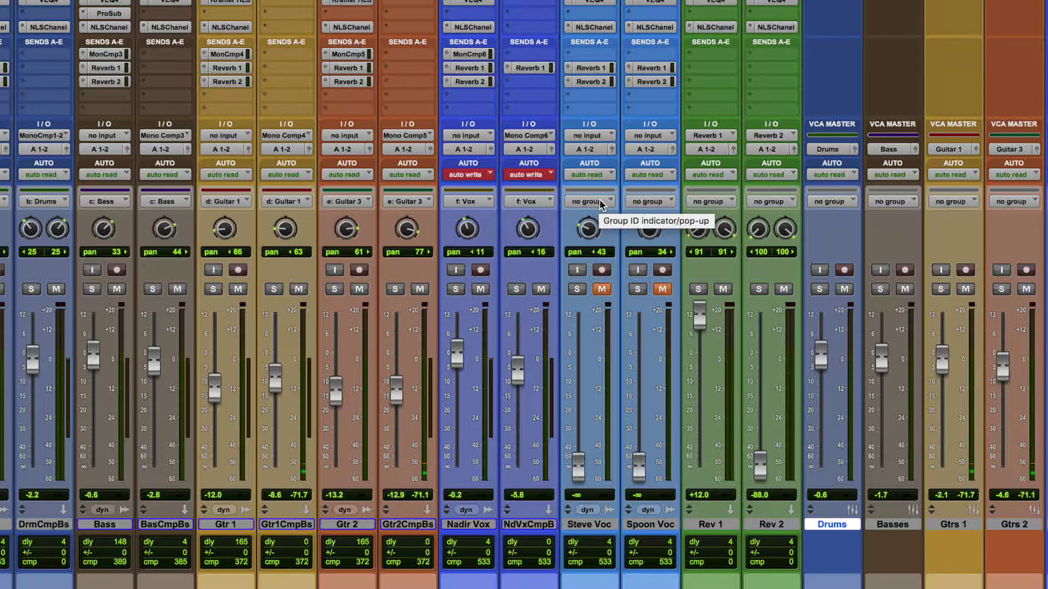
pyautogui.click(491, 176)
pyautogui.click(490, 176)
pyautogui.click(491, 175)
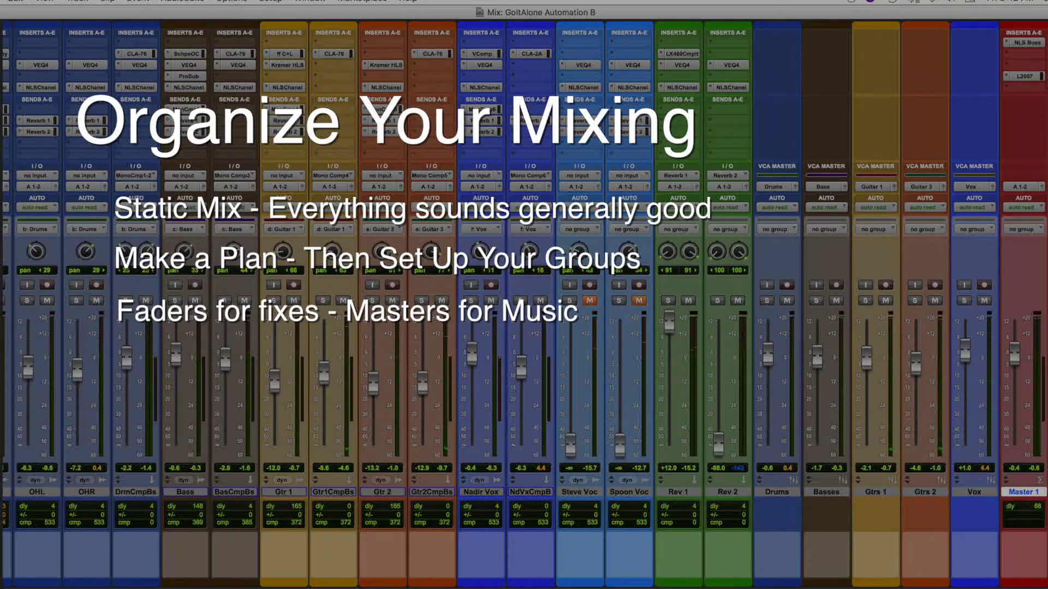
pyautogui.hscroll(-10, 524, 305)
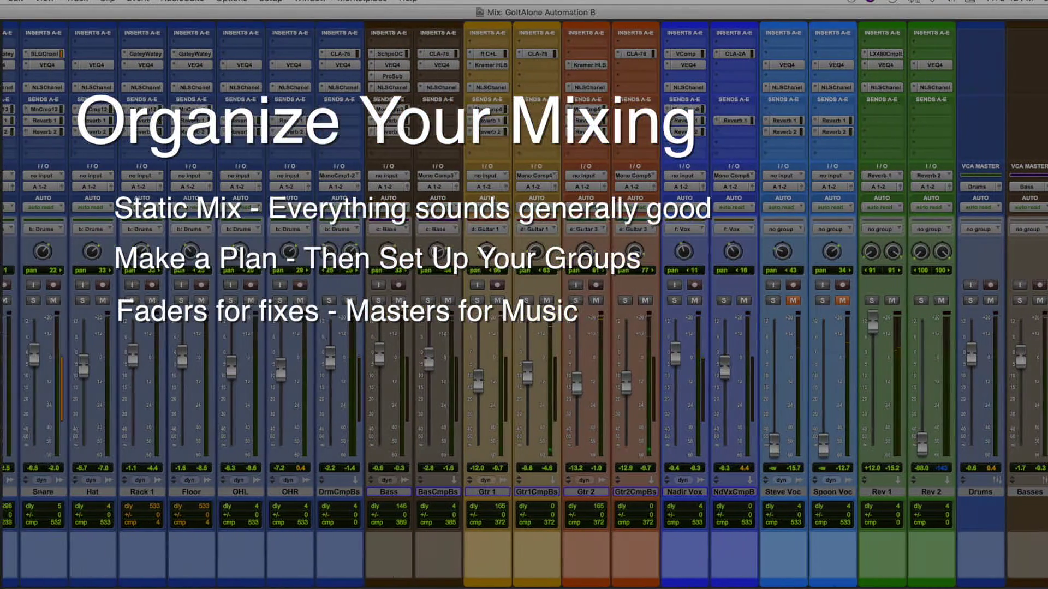
pyautogui.hscroll(-2, 524, 306)
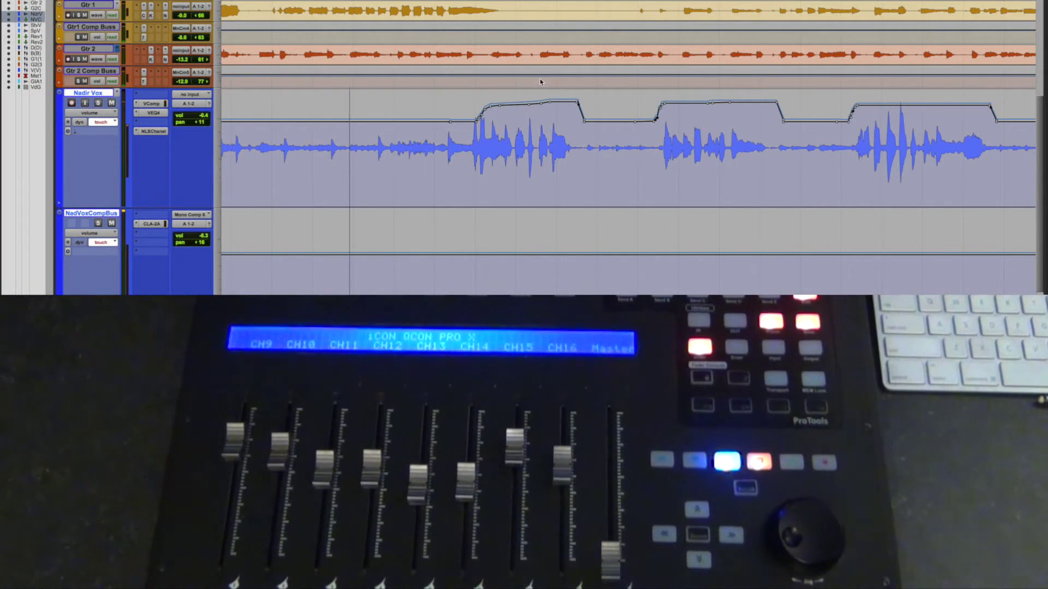
# Switch the Nadir Vox track view to the Reverb 1 send level lane
pyautogui.click(111, 113)
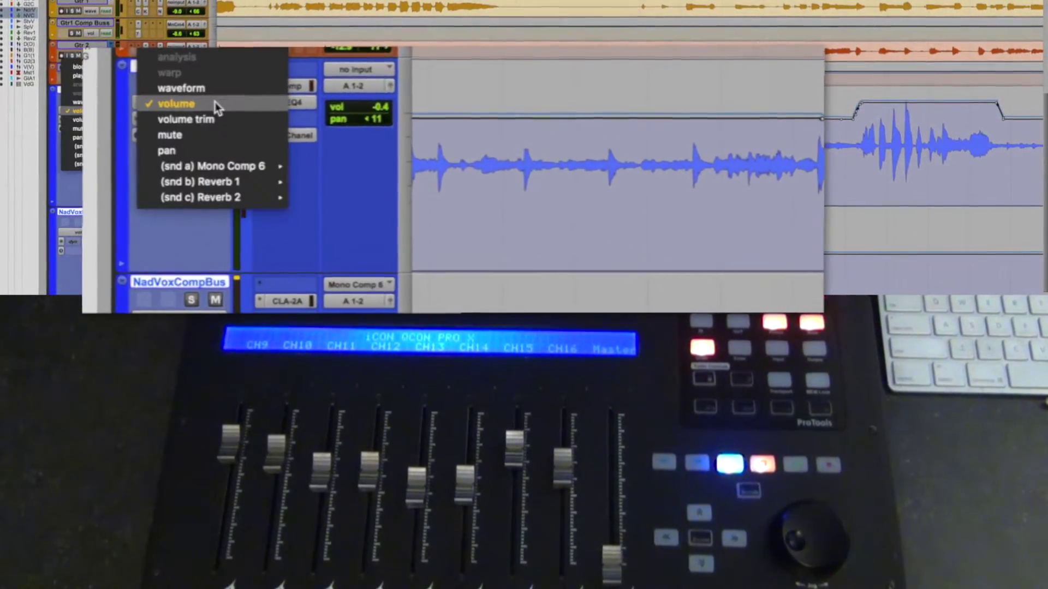
pyautogui.moveTo(243, 182)
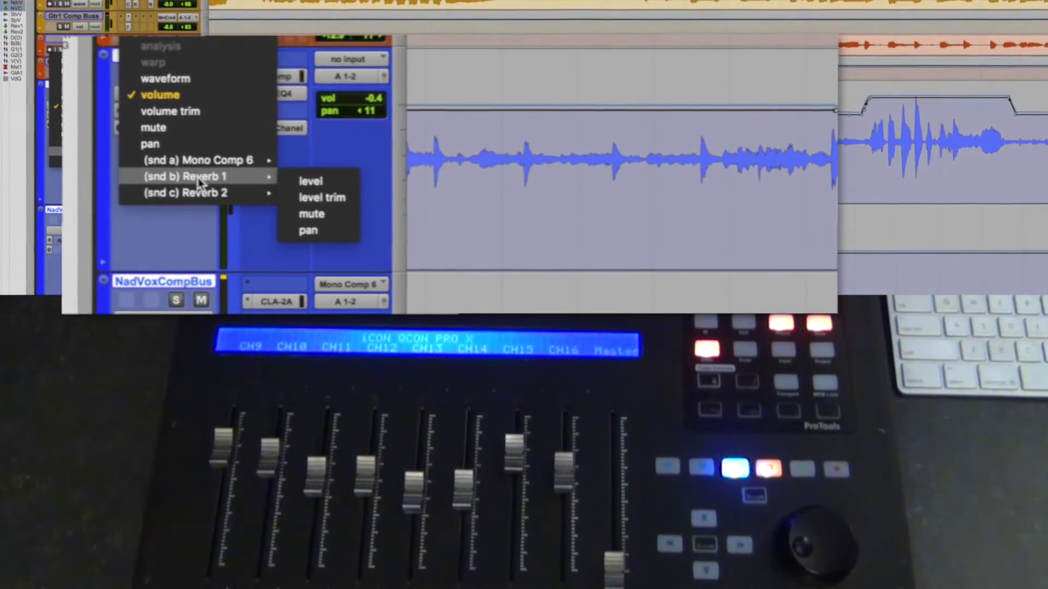
pyautogui.click(308, 181)
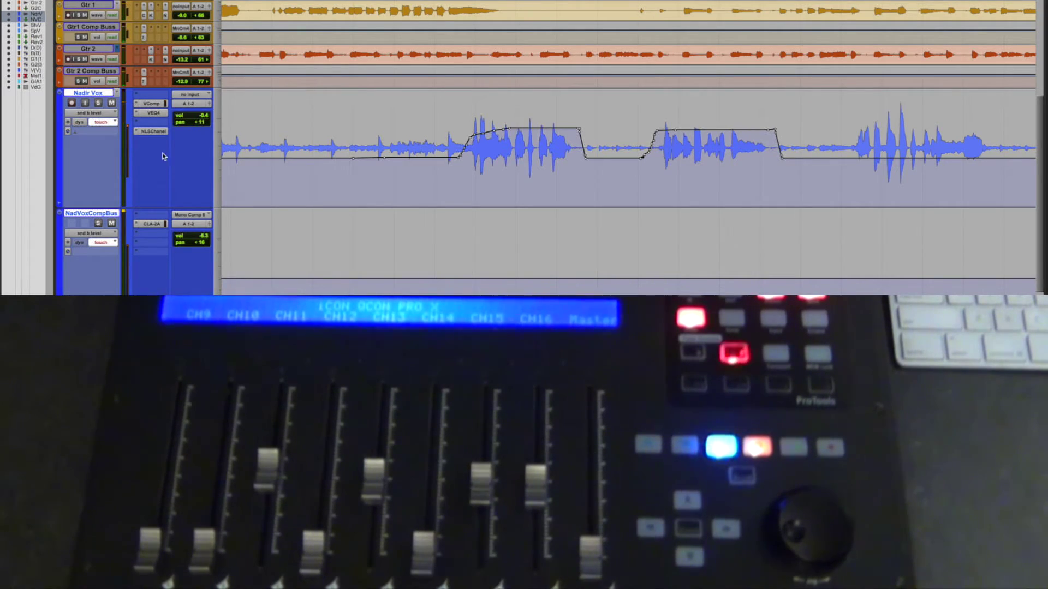
# Switch the Nadir Vox track view to its pan automation lane
pyautogui.click(115, 114)
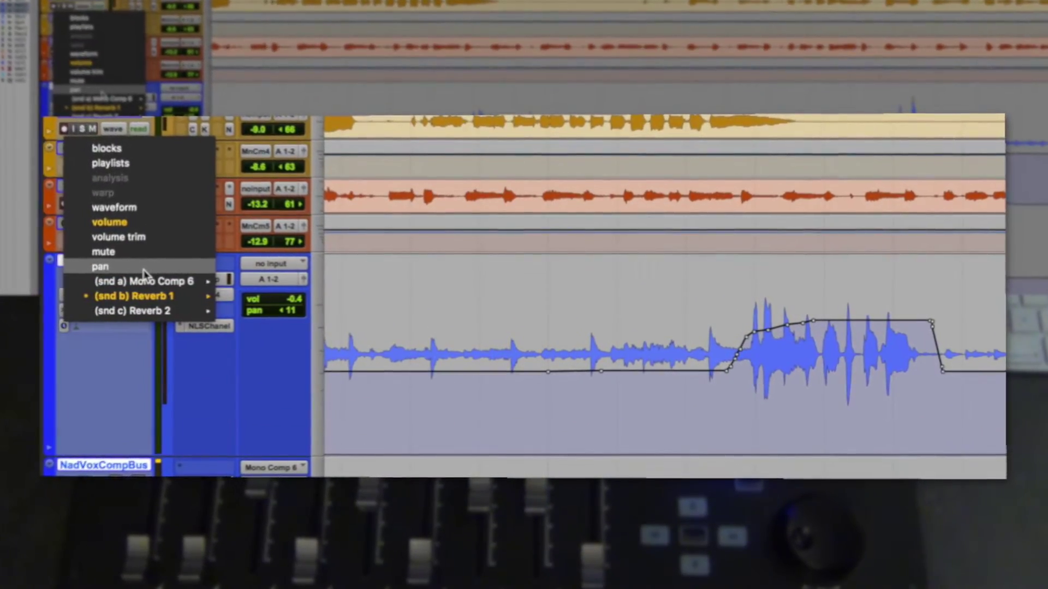
pyautogui.click(135, 268)
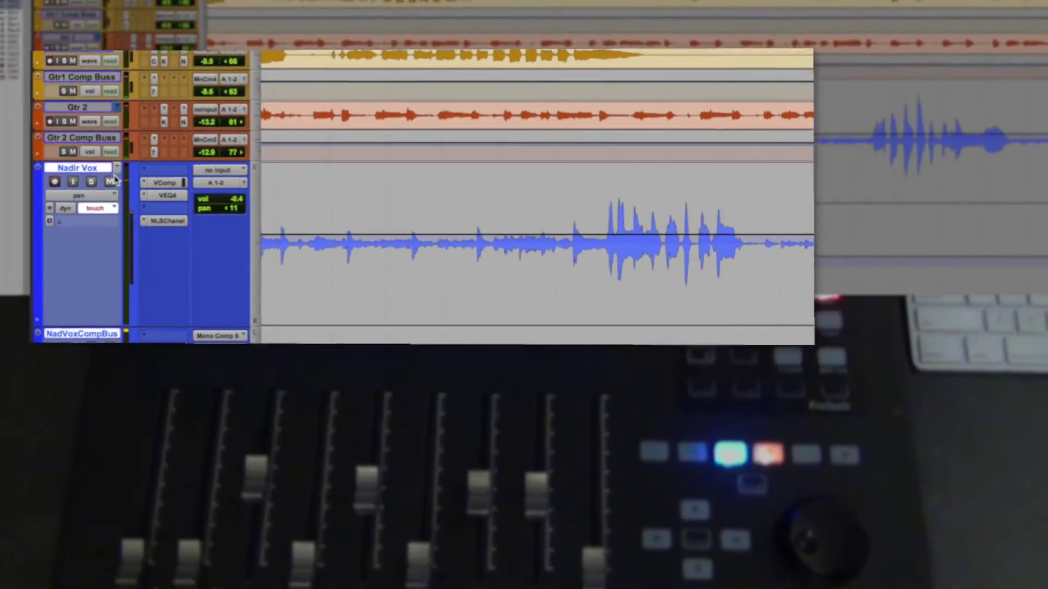